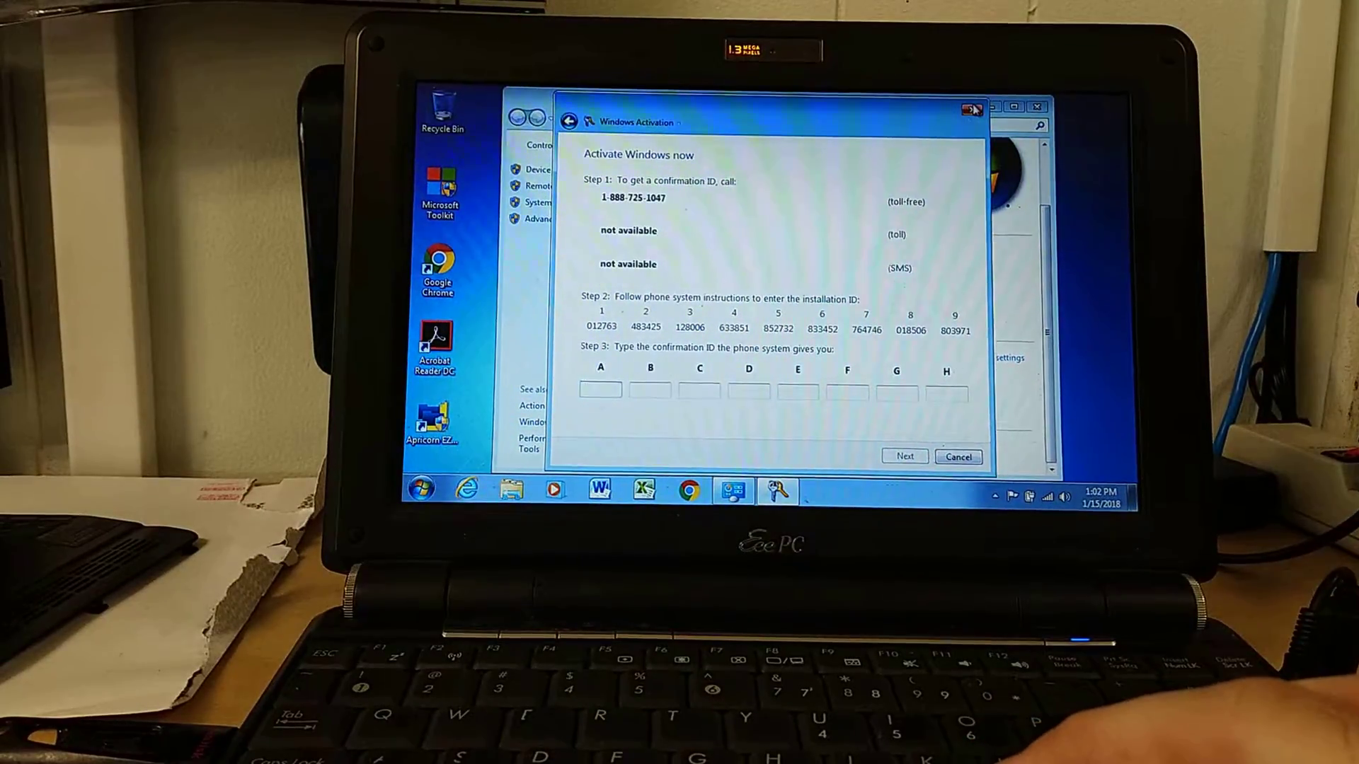
Close the phone activation window and bring up the new product key entry dialog
{"action": "left_click", "coordinate": [974, 111]}
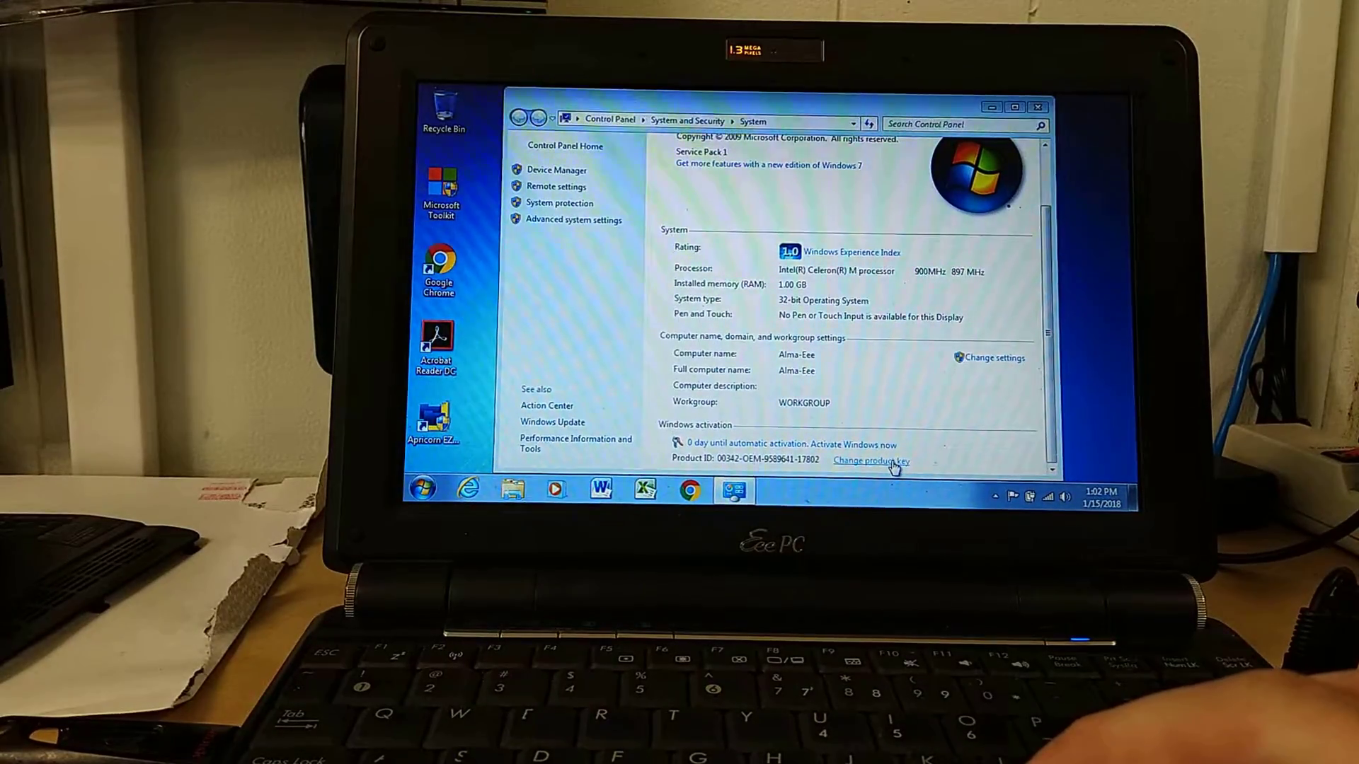
{"action": "left_click", "coordinate": [895, 467]}
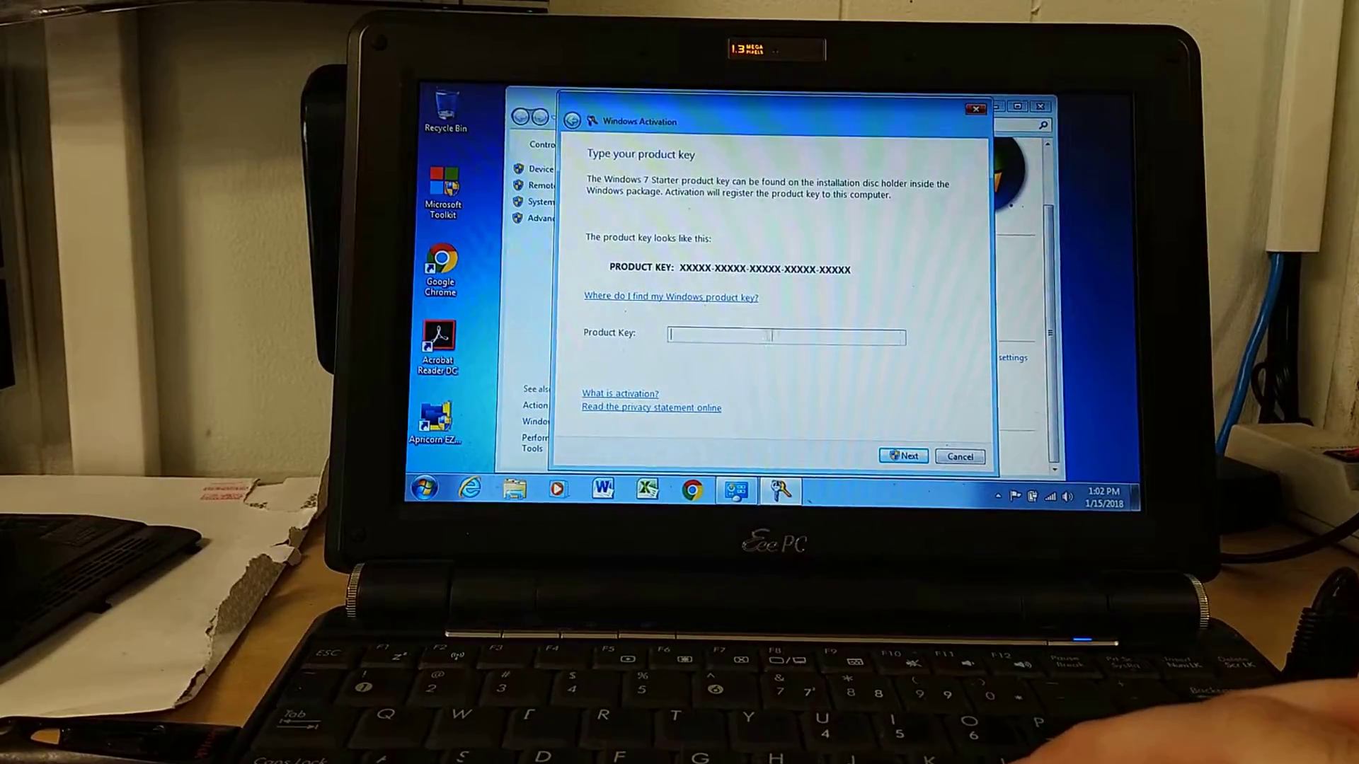
{"action": "left_click", "coordinate": [961, 459]}
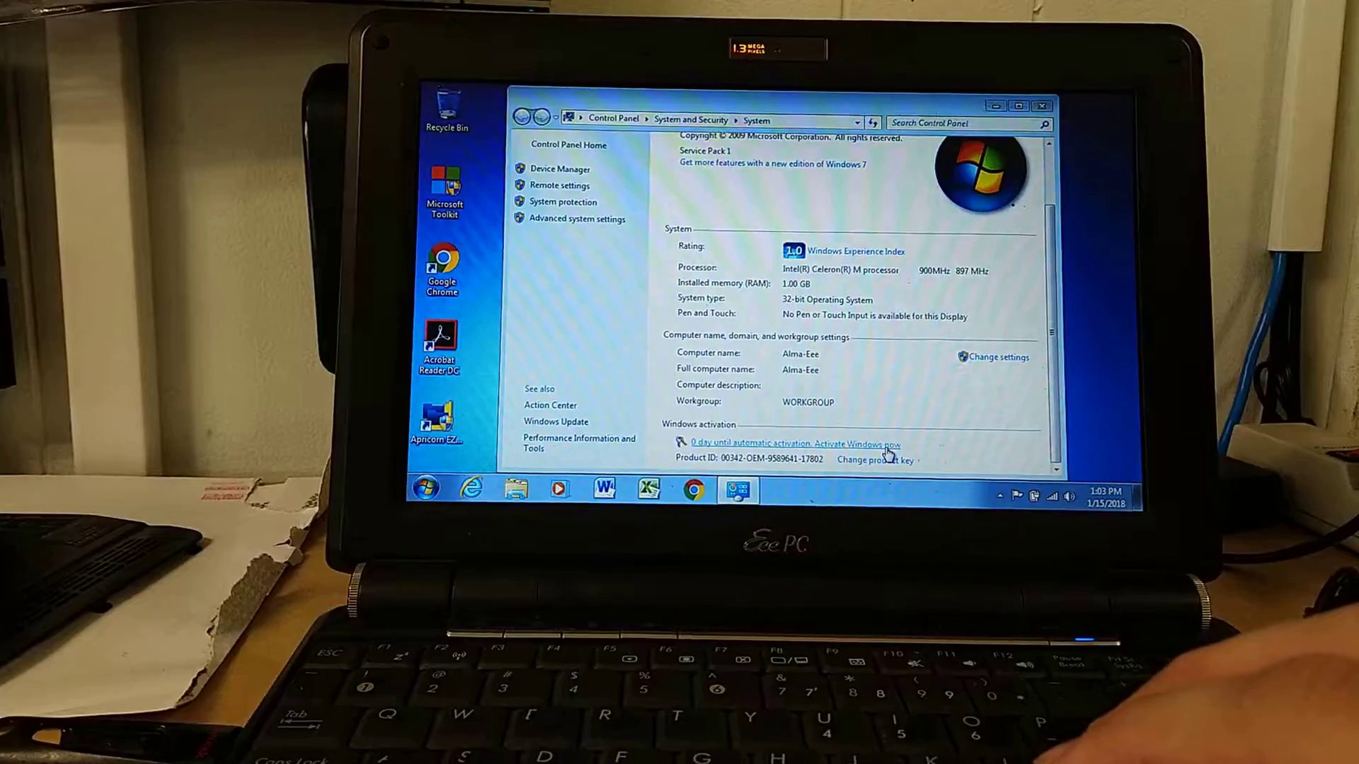
Start Windows activation and select United States as the nearest phone activation location
{"action": "left_click", "coordinate": [890, 454]}
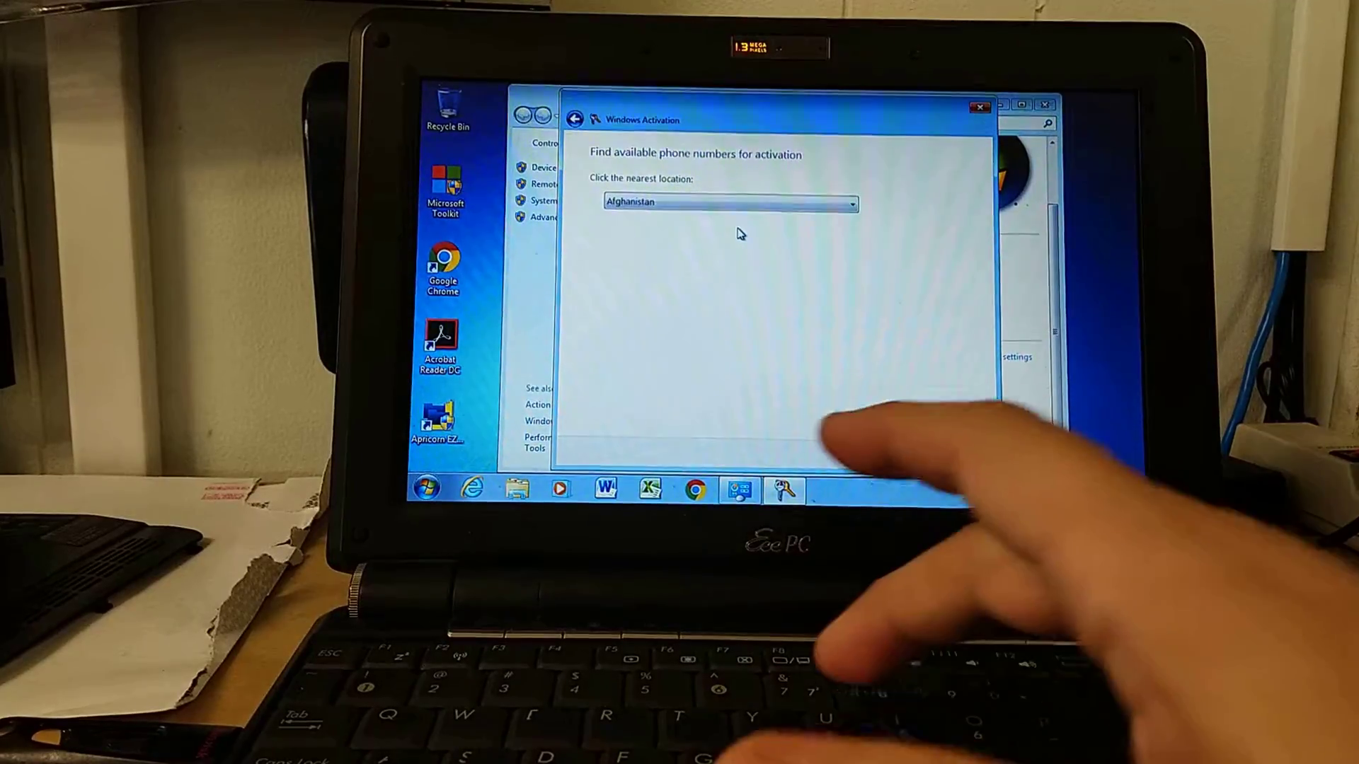
{"action": "key", "text": "u"}
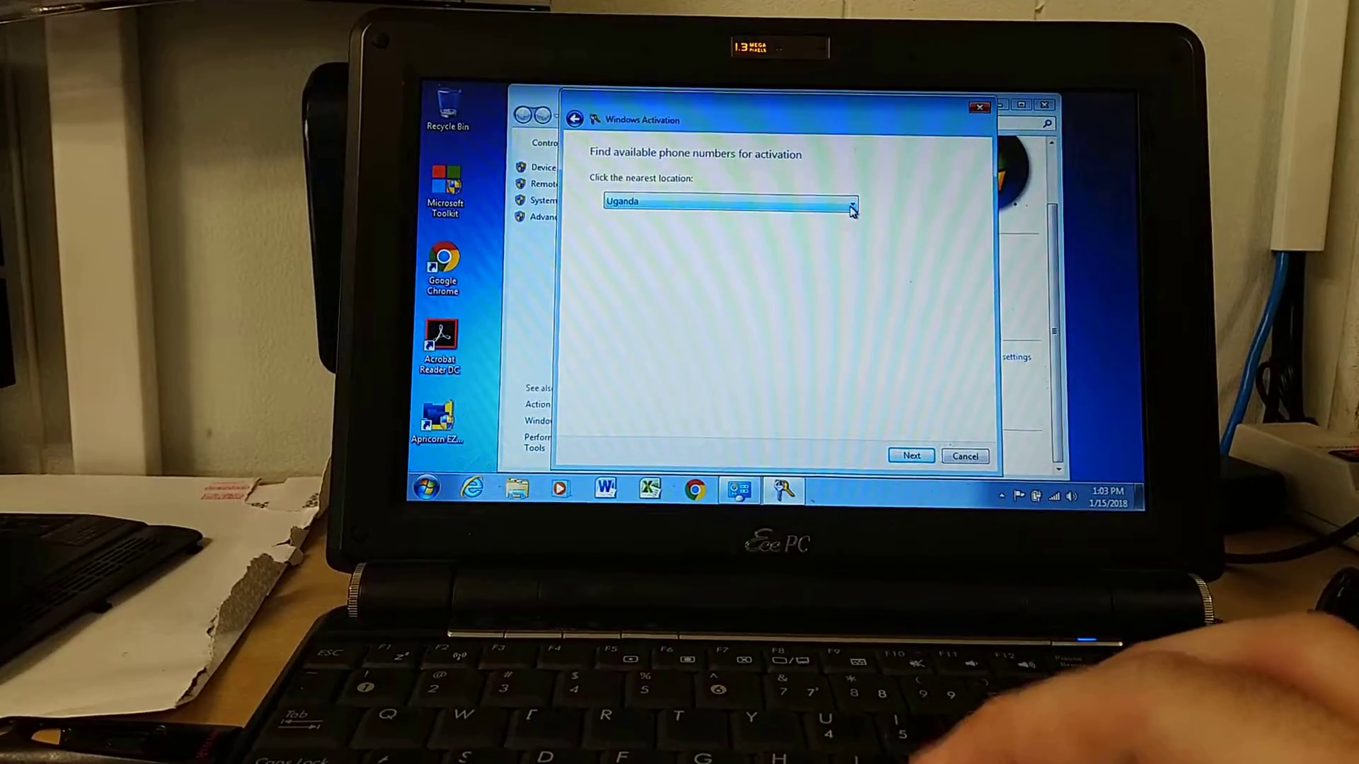
{"action": "left_click", "coordinate": [853, 209]}
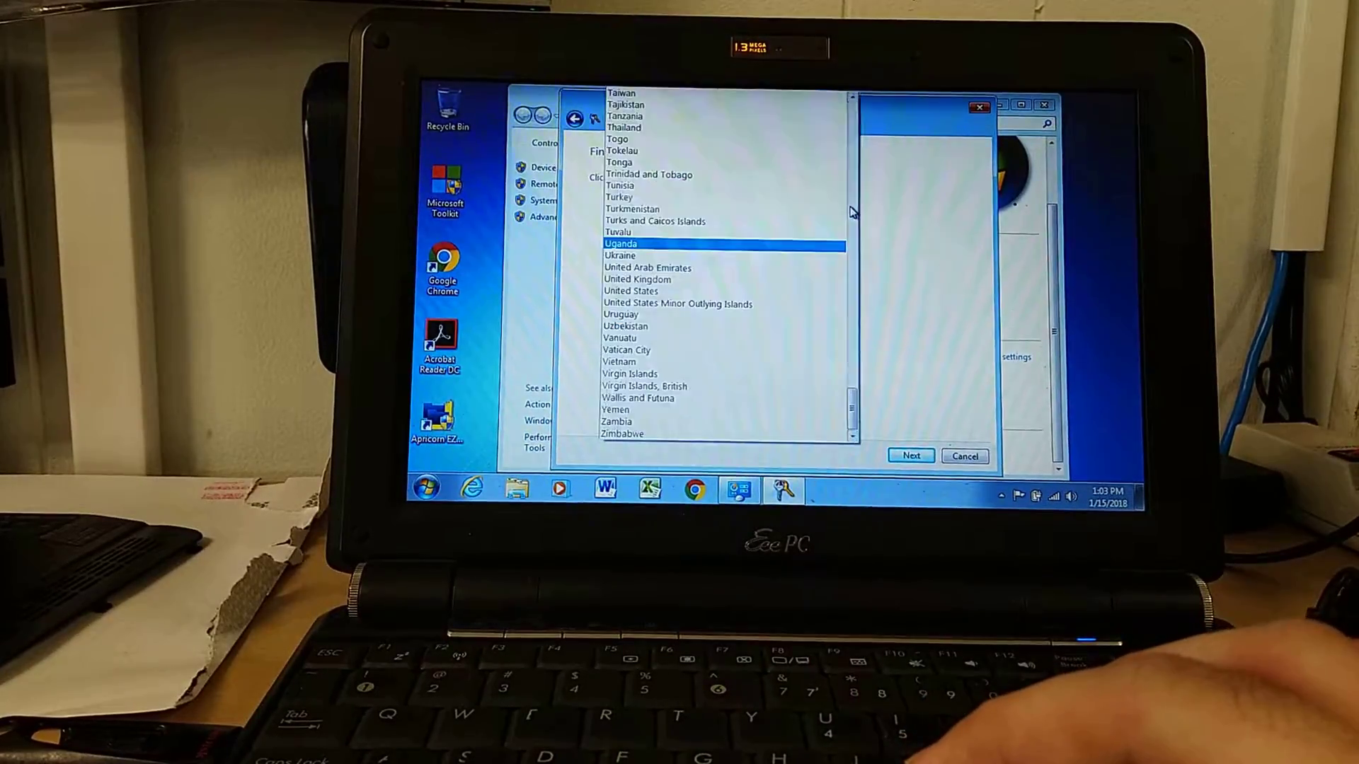
{"action": "left_click", "coordinate": [799, 295]}
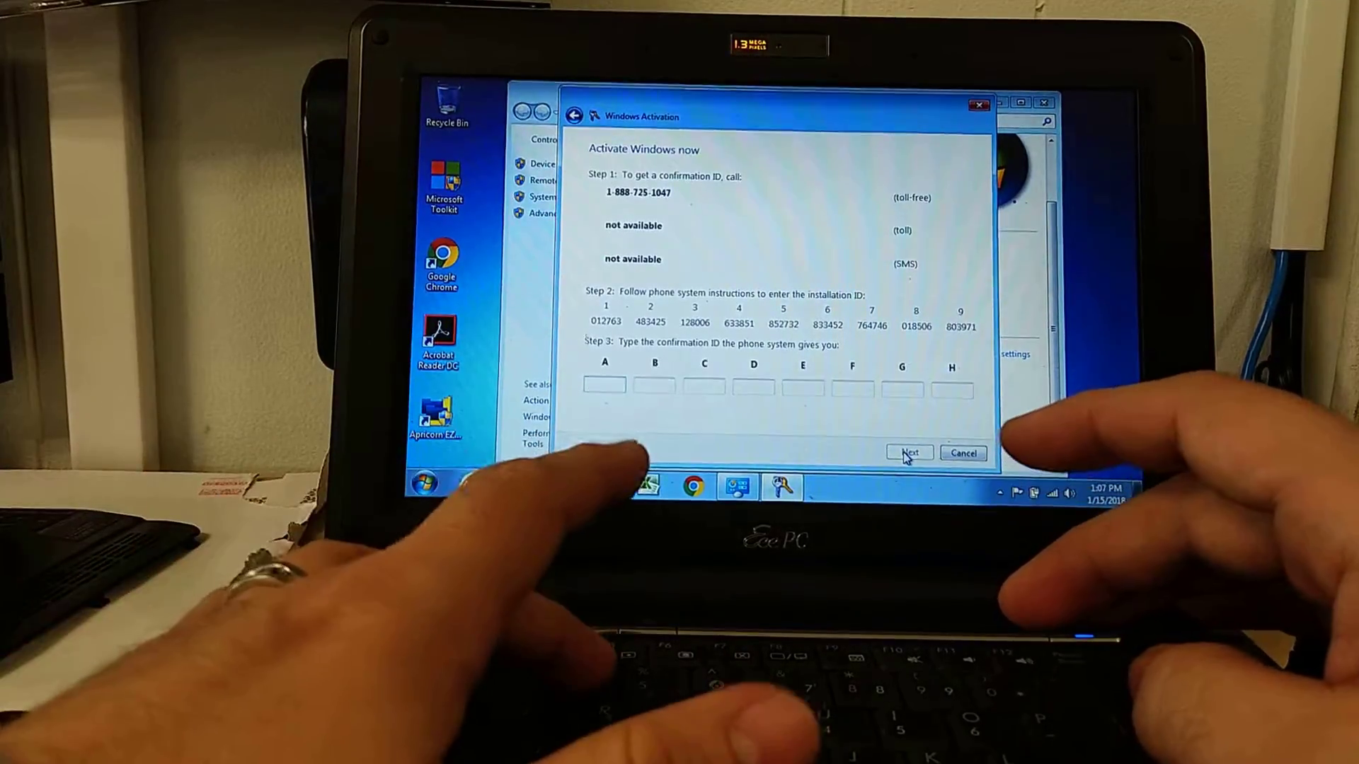
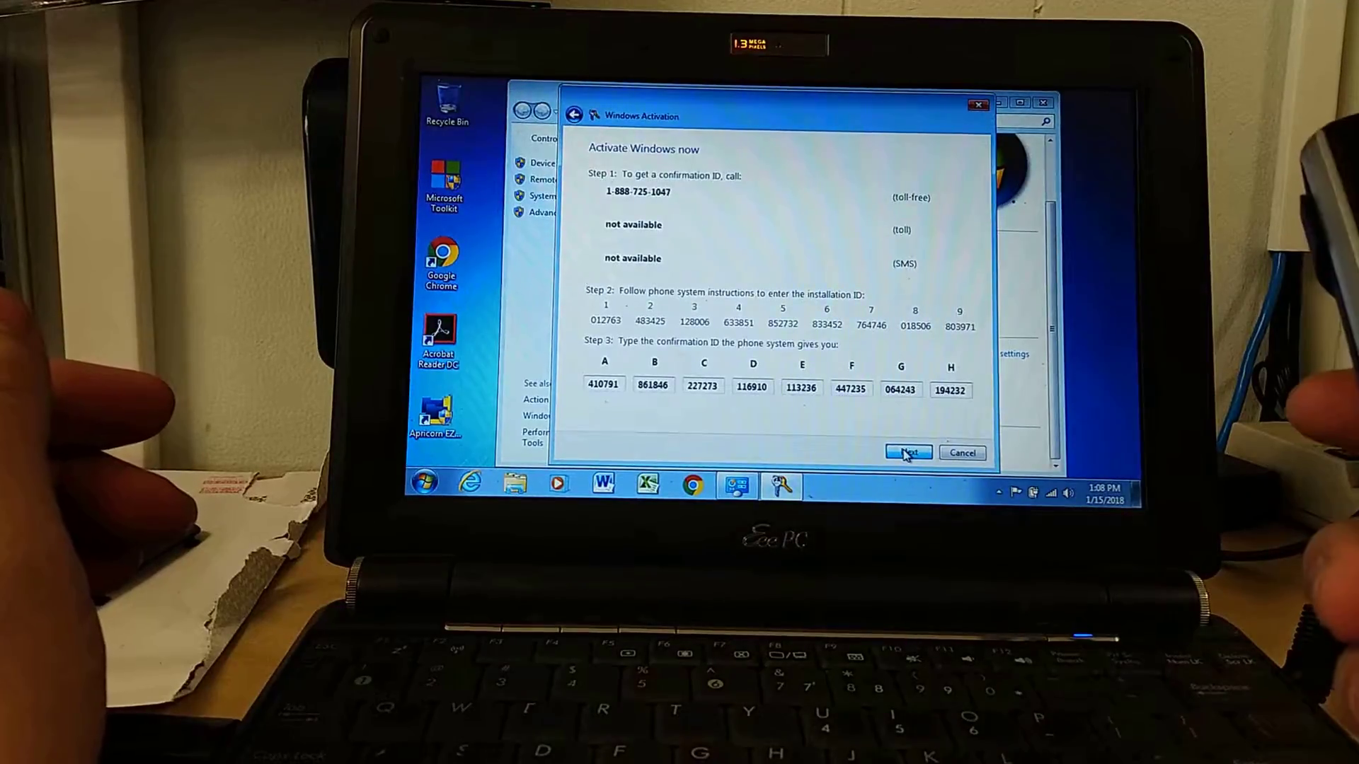
Submit the confirmation ID and dismiss the 'Activation was successful' message
{"action": "left_click", "coordinate": [909, 453]}
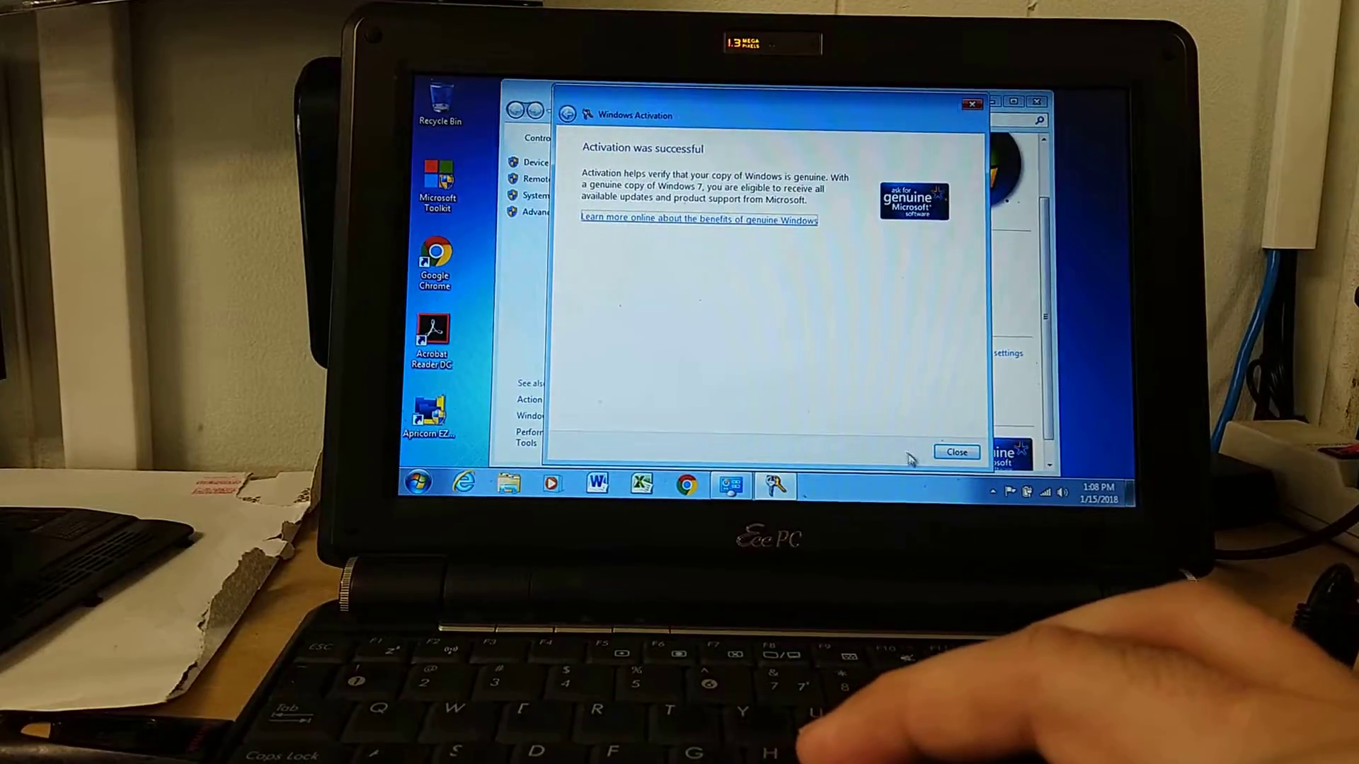
{"action": "left_click", "coordinate": [945, 456]}
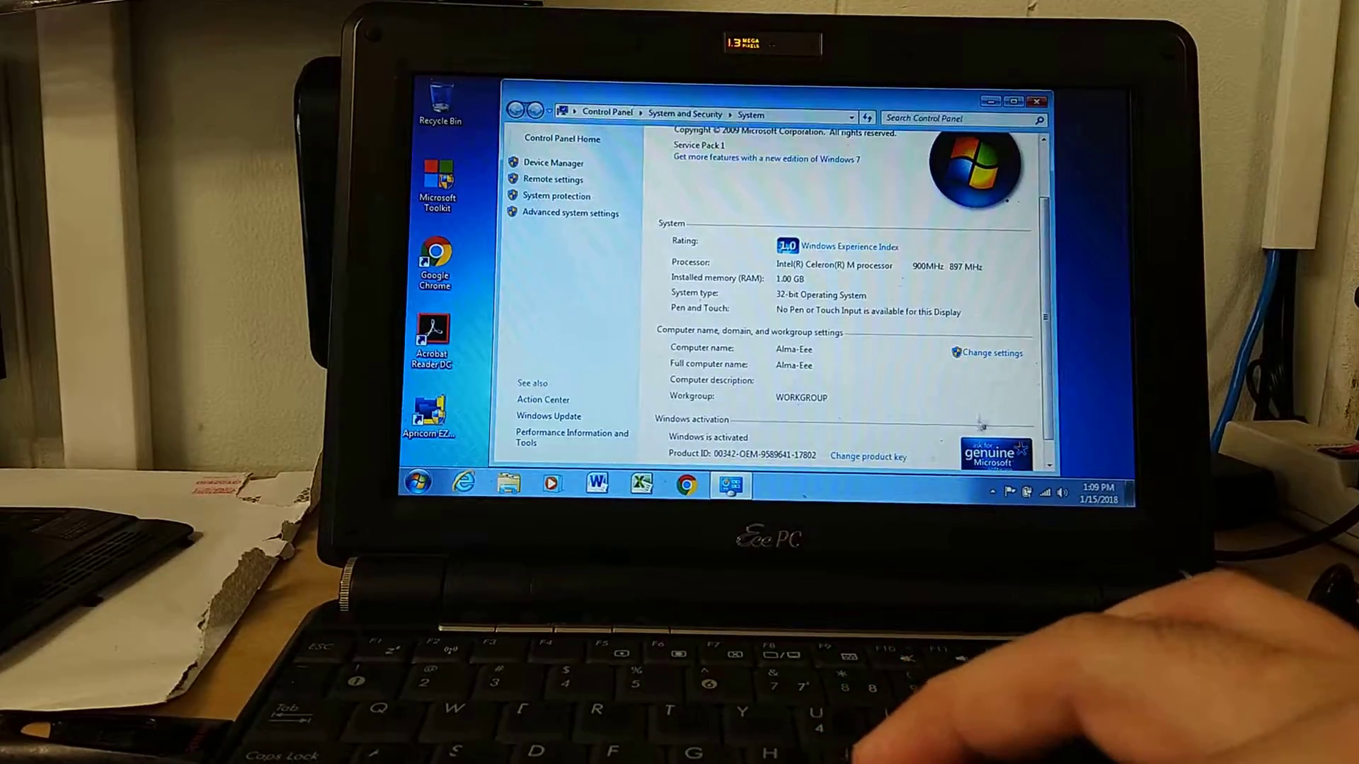